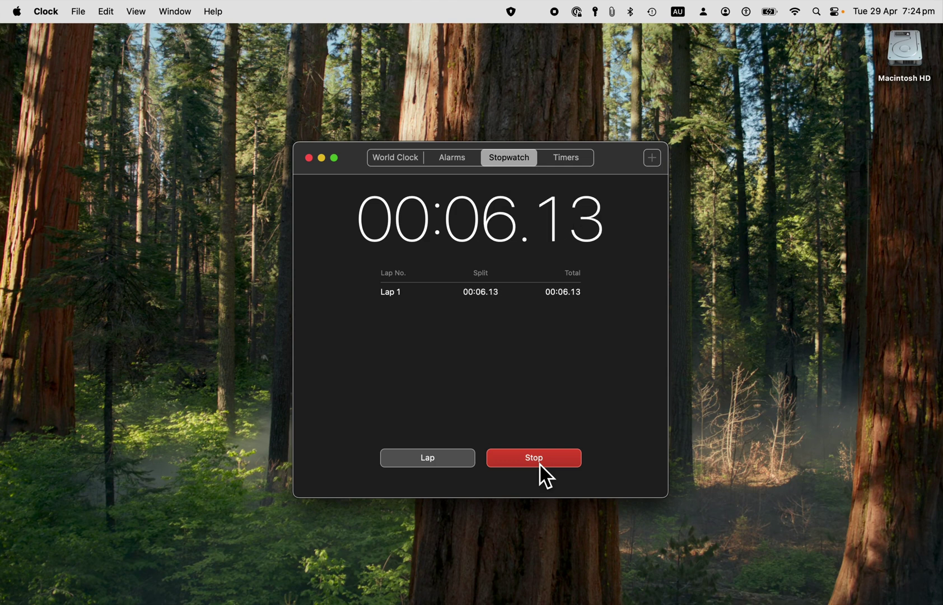
Step: Stop the running stopwatch at 00:32.69
left_click(574, 161)
left_click(519, 157)
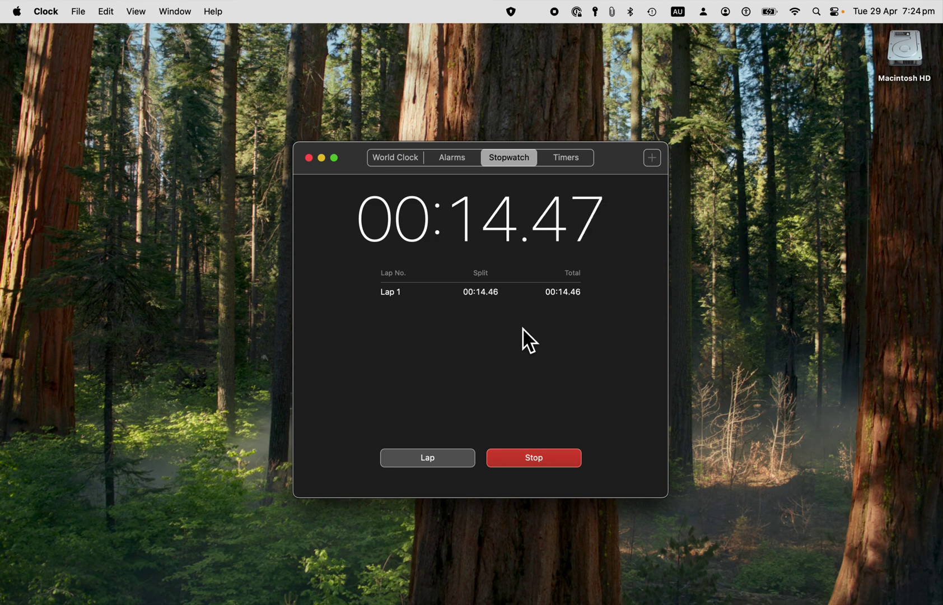
left_click(569, 163)
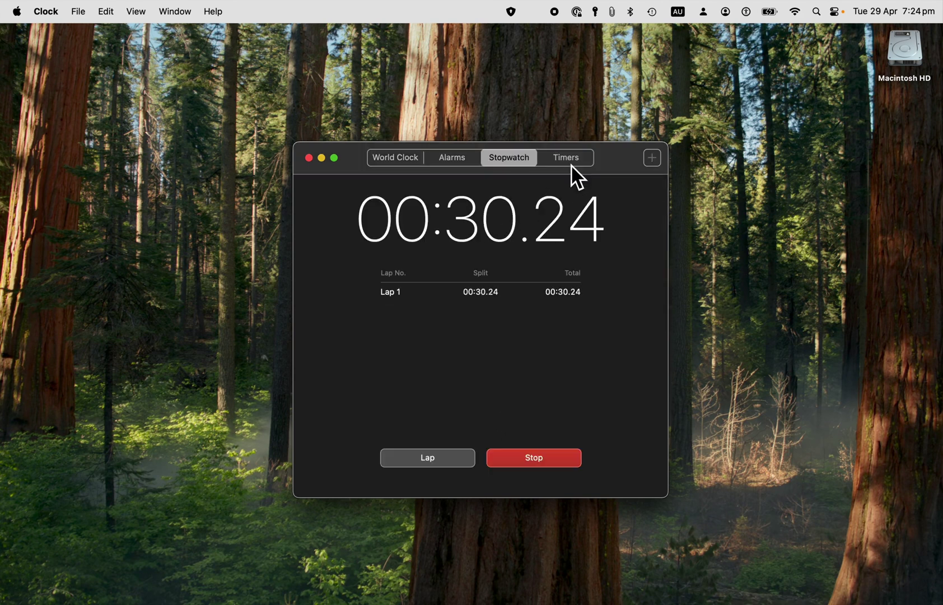
left_click(534, 459)
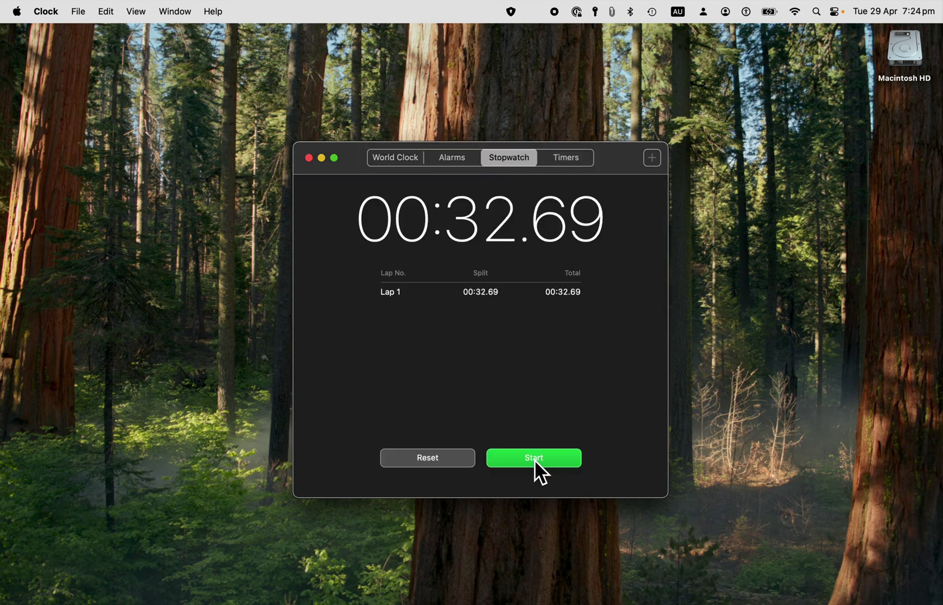
Step: Close the Clock window and relaunch Clock from Spotlight
left_click(308, 158)
key("super+space")
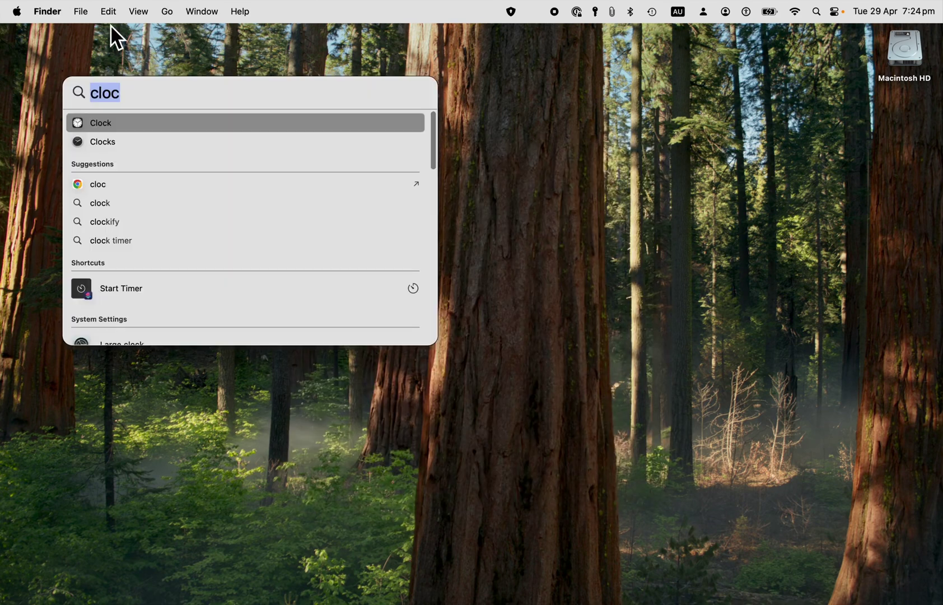
type("c")
key("Return")
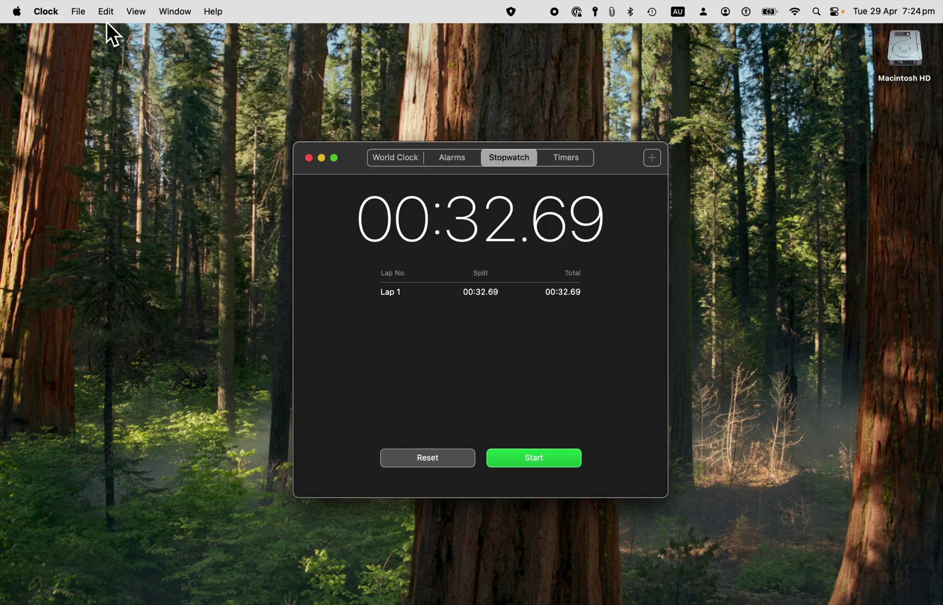
left_click(394, 163)
left_click(451, 168)
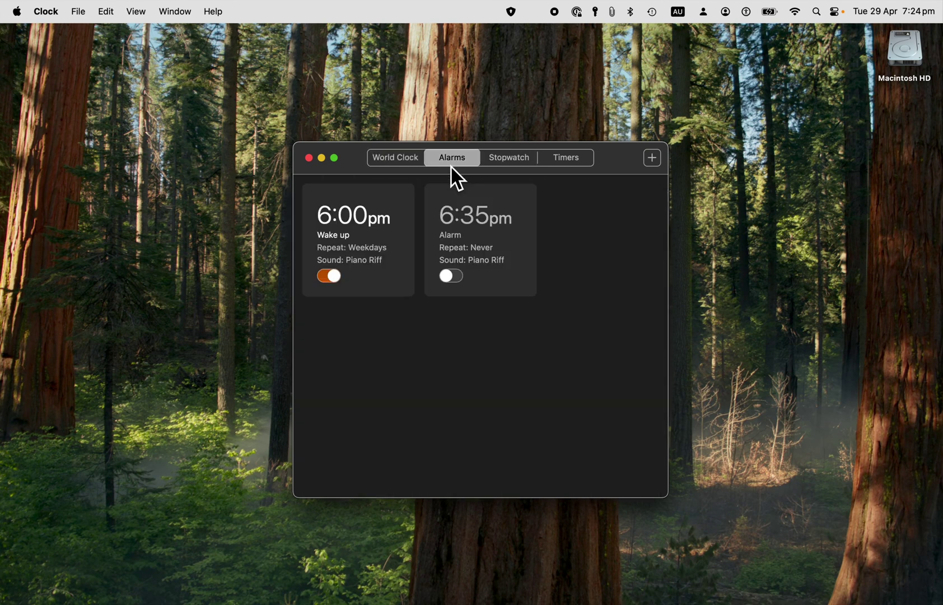
left_click(516, 166)
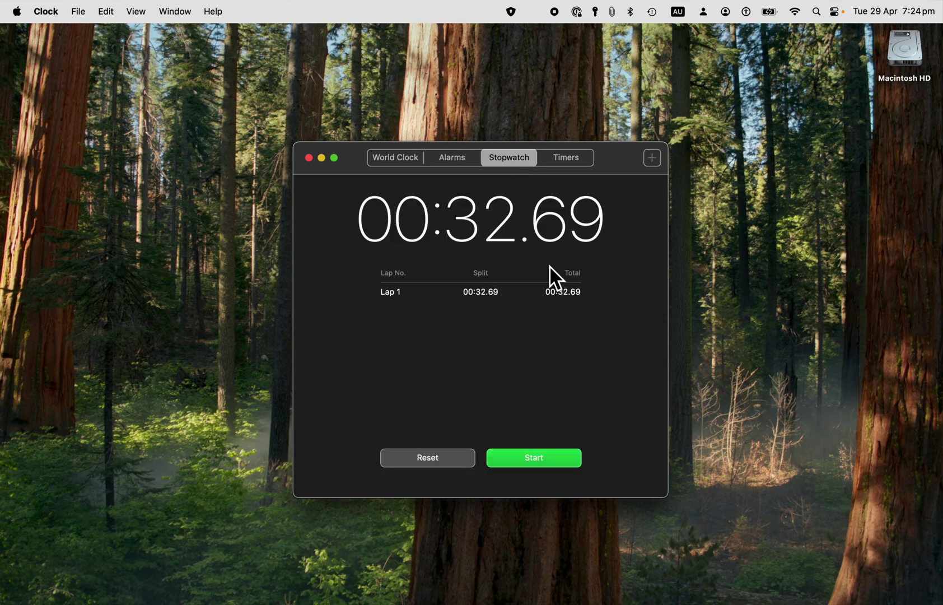
Step: Reset and restart the stopwatch, record laps at 00:09.47 and 00:09.59, and stop at 00:23.80
left_click(435, 465)
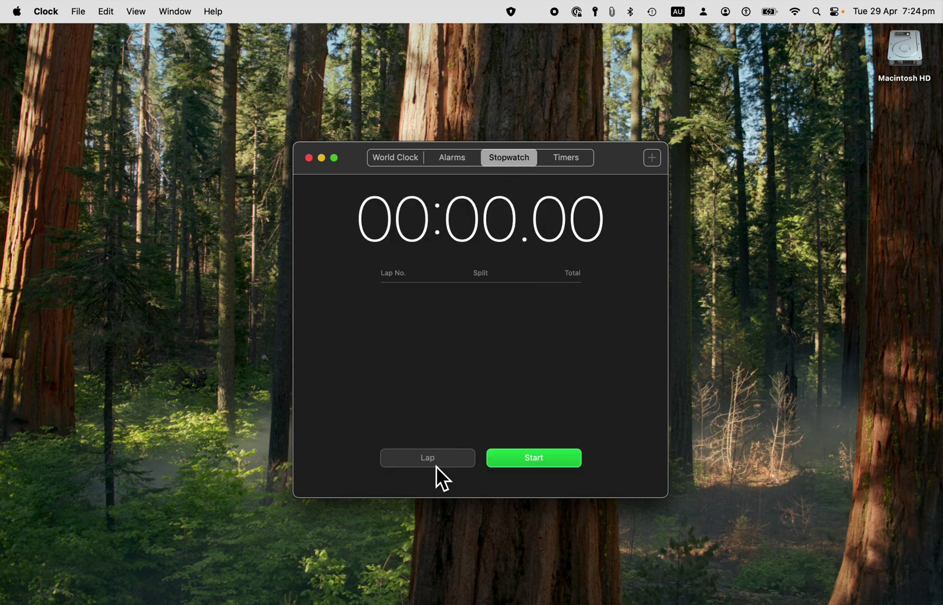
left_click(538, 460)
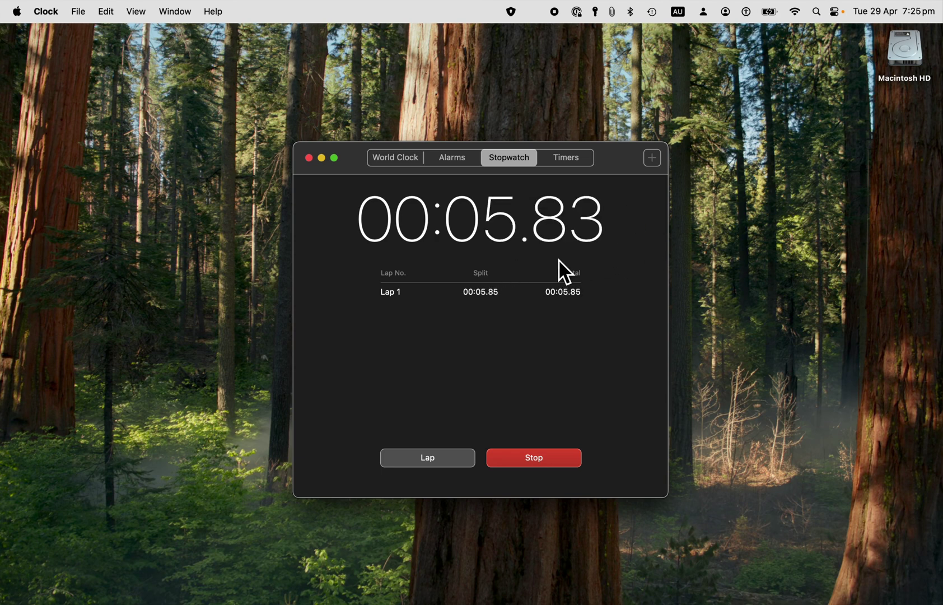
left_click(431, 459)
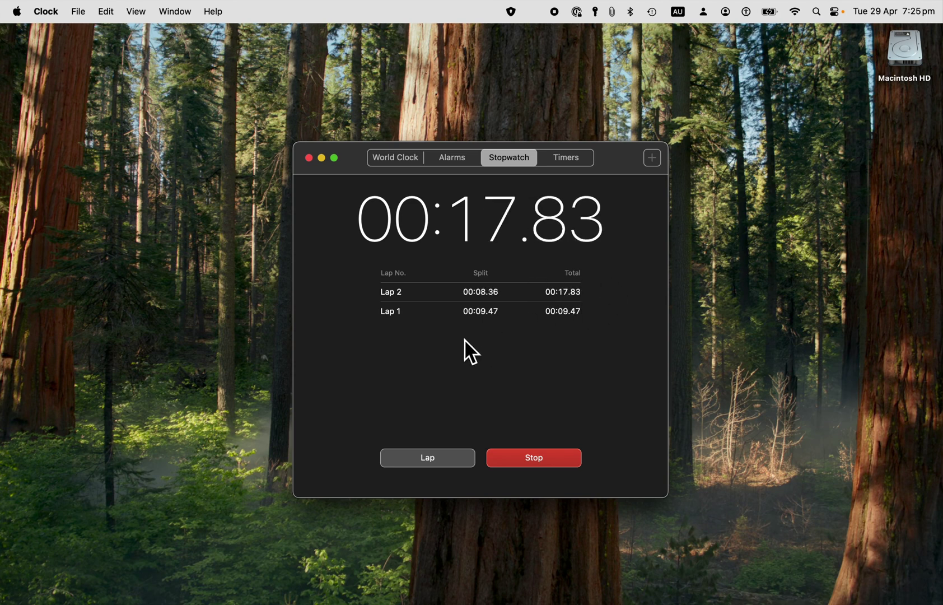
left_click(433, 466)
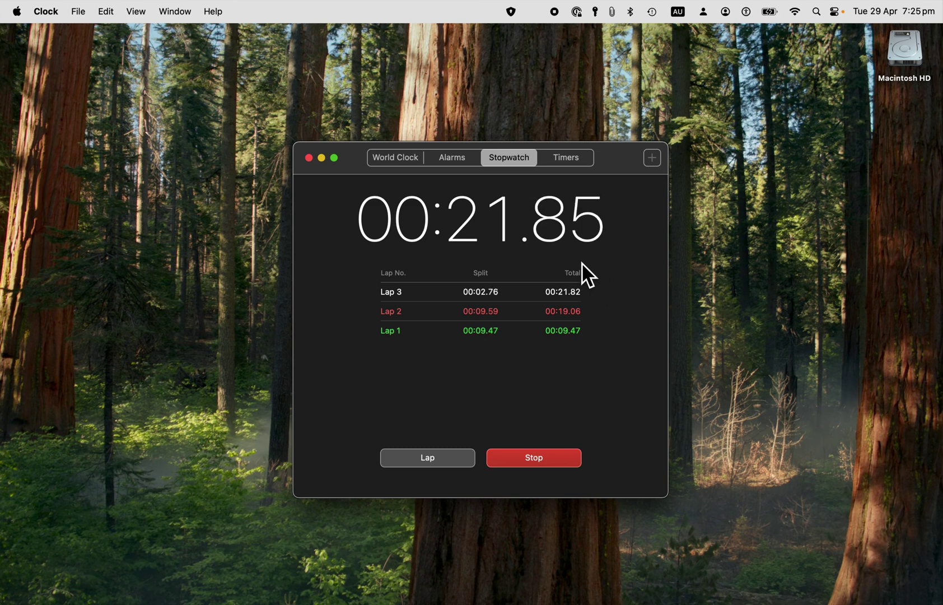
left_click(547, 466)
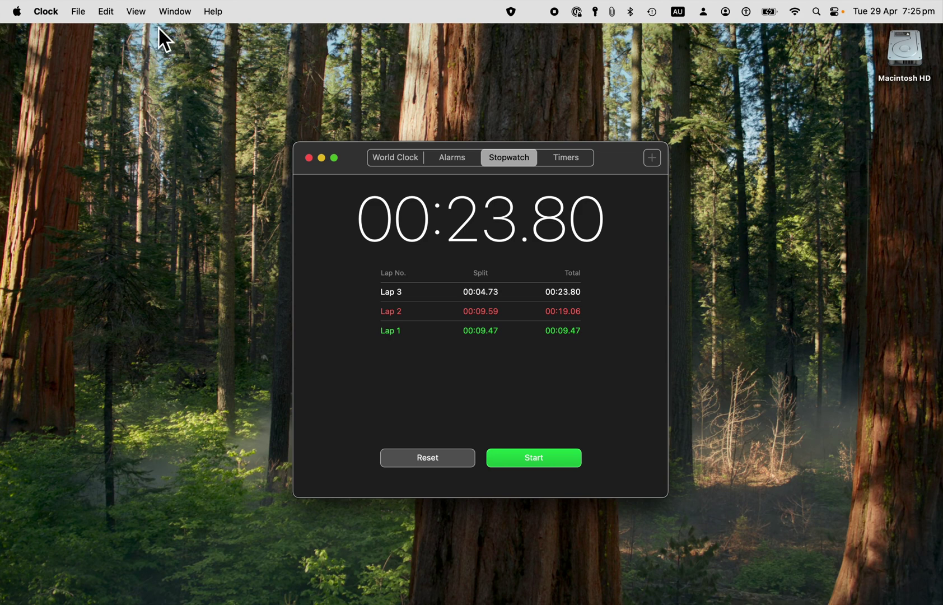
left_click(137, 13)
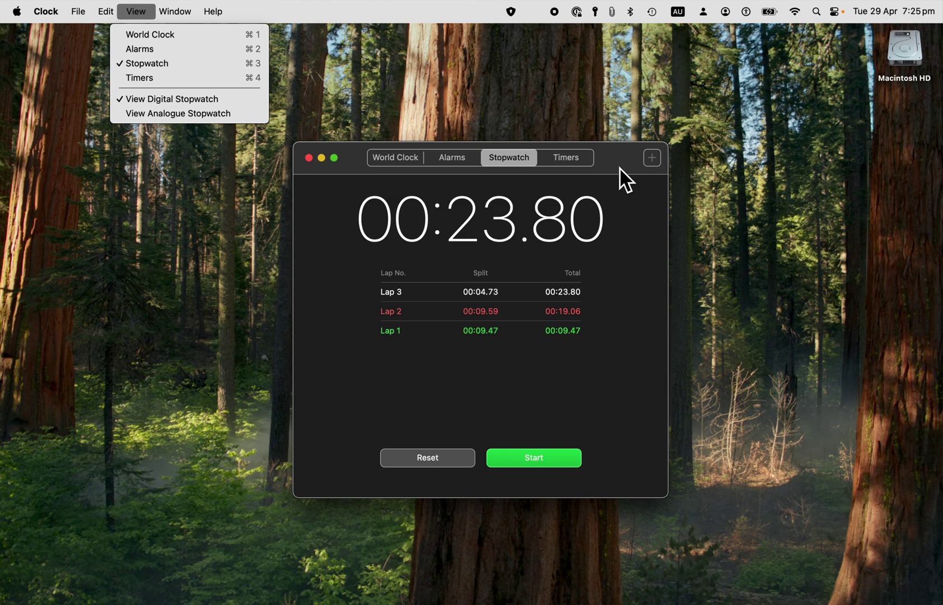
Step: Bring all Clock windows to front and drag the stopwatch window to the upper right, keeping its size
left_click_drag(620, 167, 758, 169)
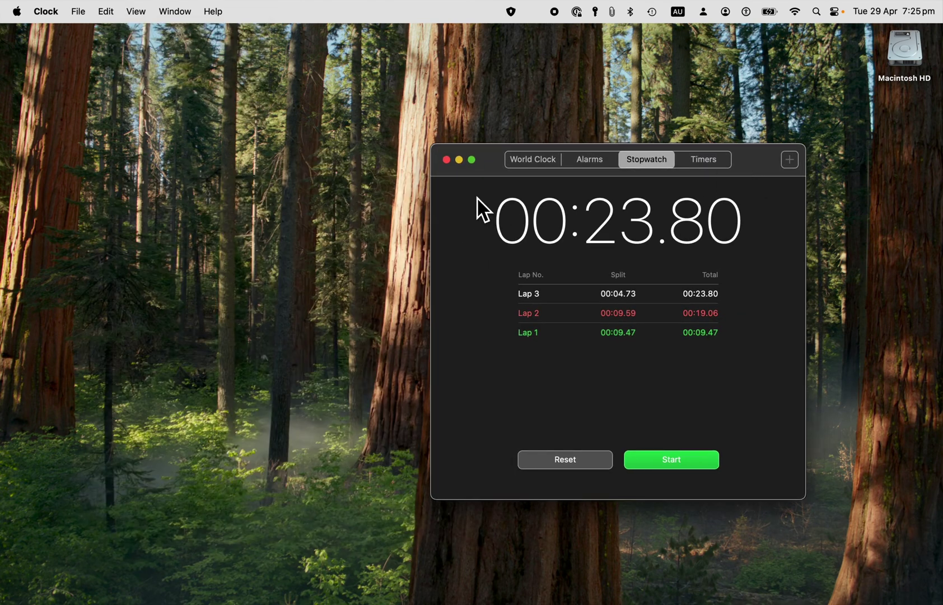
left_click(176, 12)
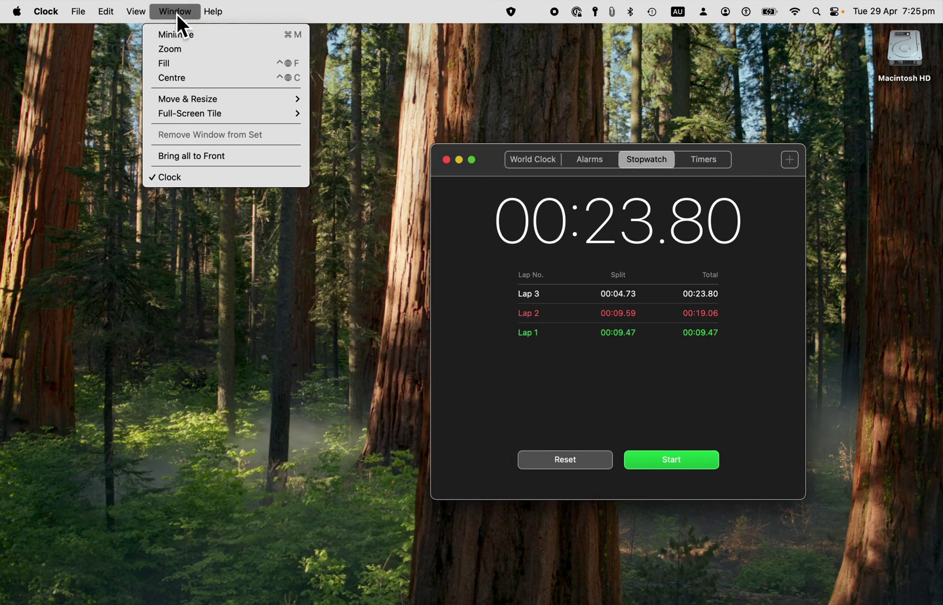
mouse_move(192, 104)
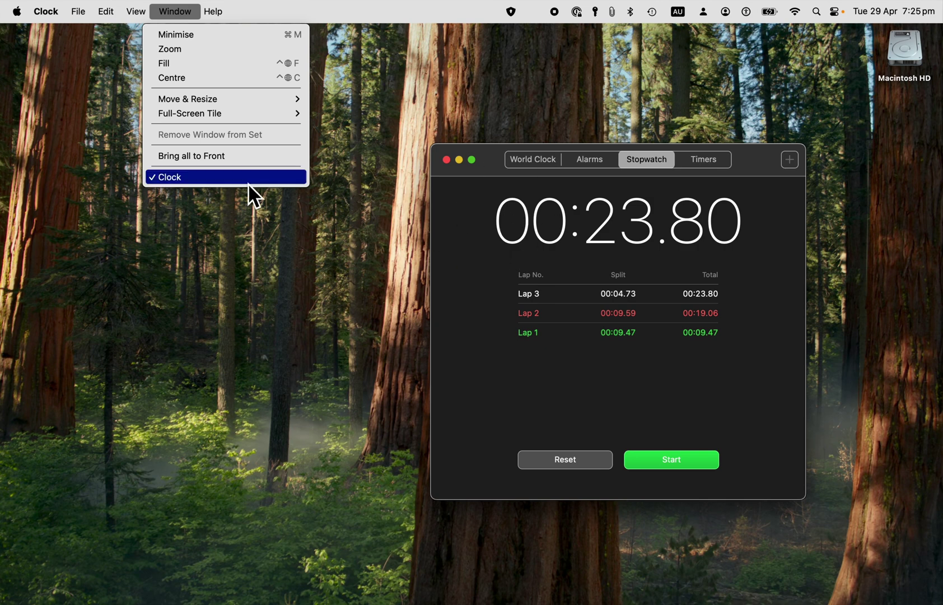
left_click(208, 158)
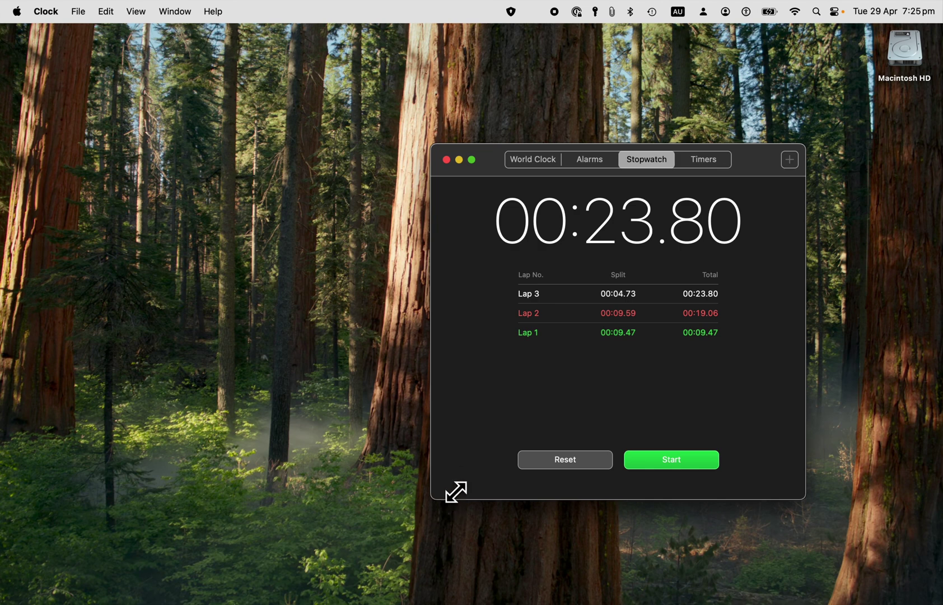
left_click_drag(456, 492, 562, 362)
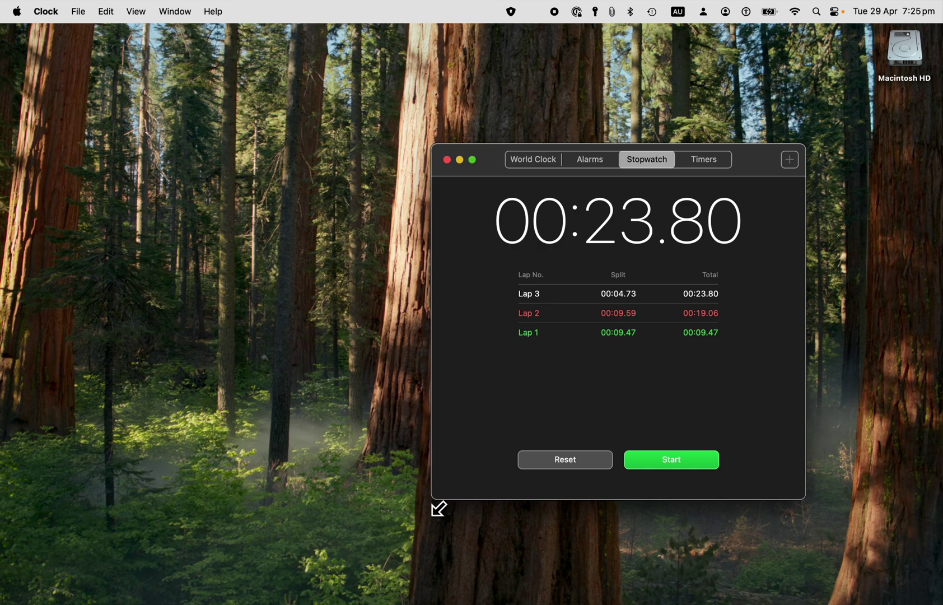
left_click_drag(442, 507, 488, 398)
left_click_drag(499, 168, 545, 65)
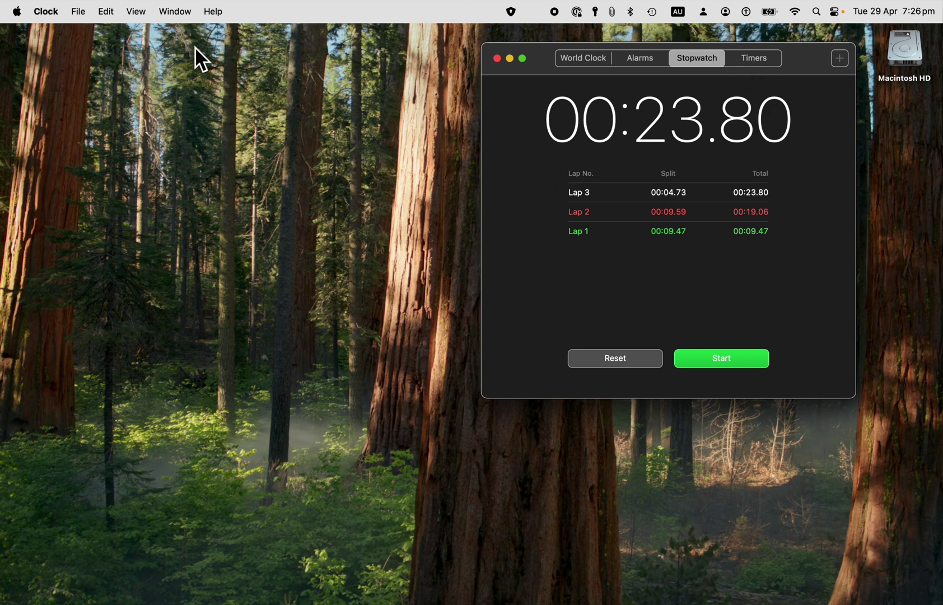
Step: Show the stopwatch as an analogue dial
left_click(178, 13)
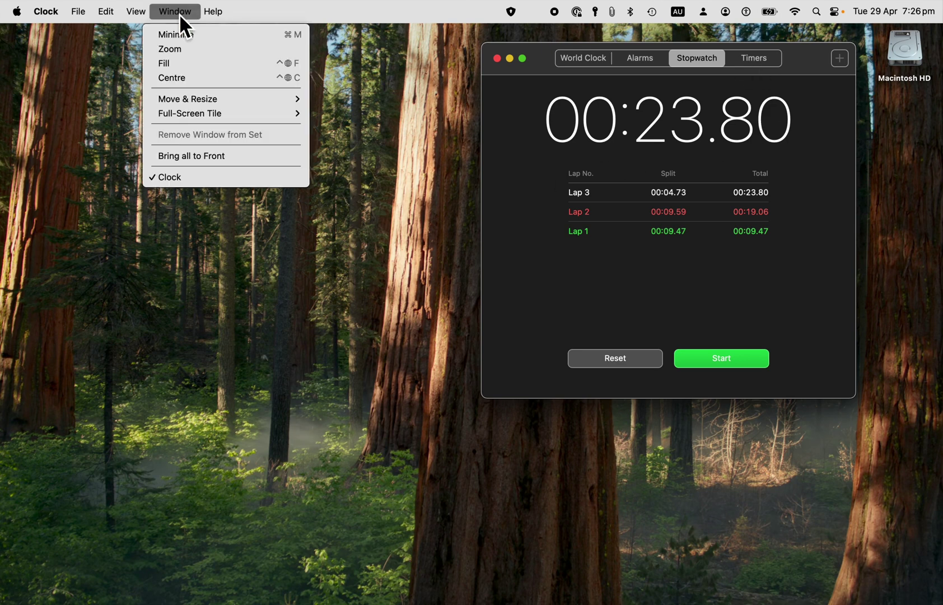
mouse_move(154, 11)
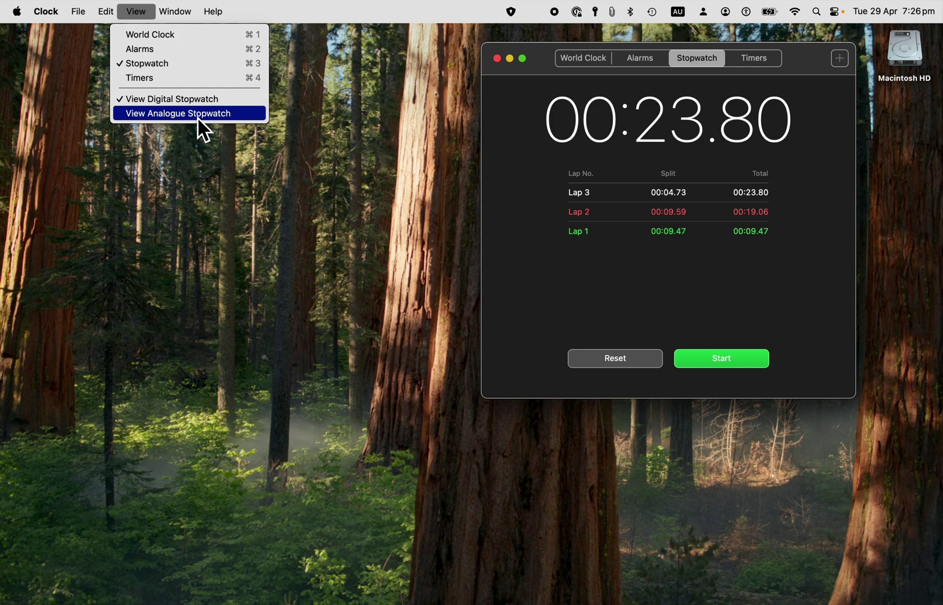
left_click(170, 114)
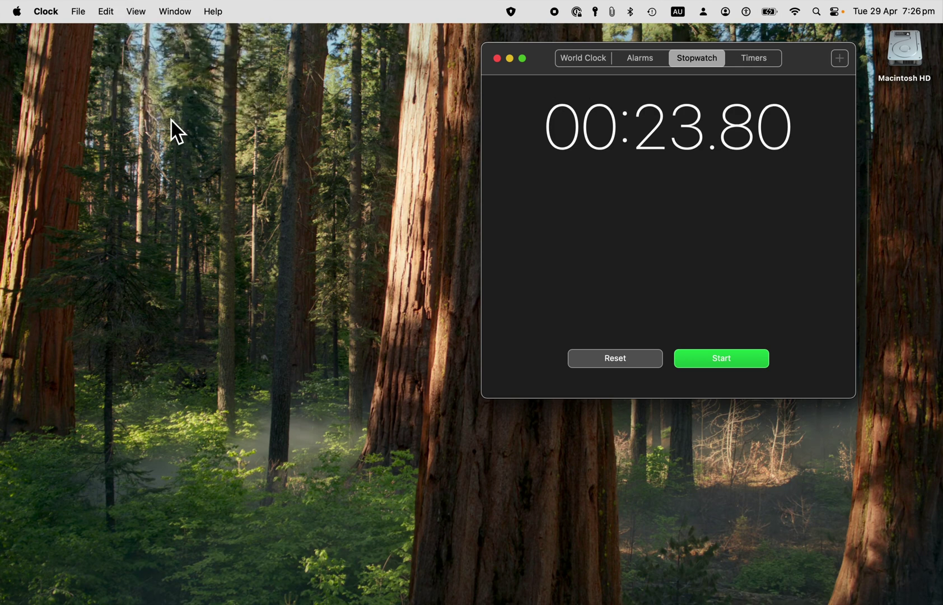
Step: Run the stopwatch on to 00:31.54, then switch to the Timers section
left_click(725, 358)
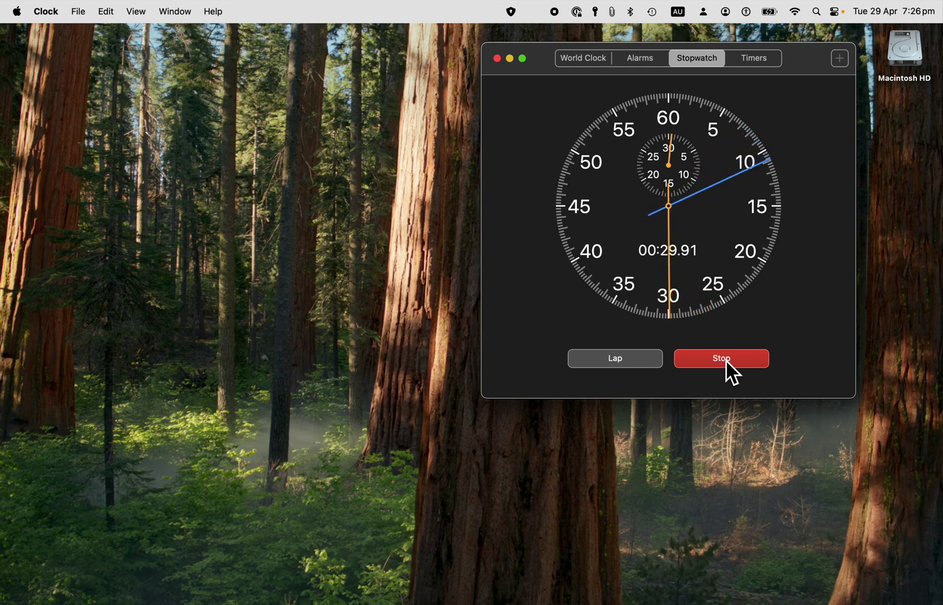
left_click(725, 359)
left_click(136, 12)
left_click(140, 79)
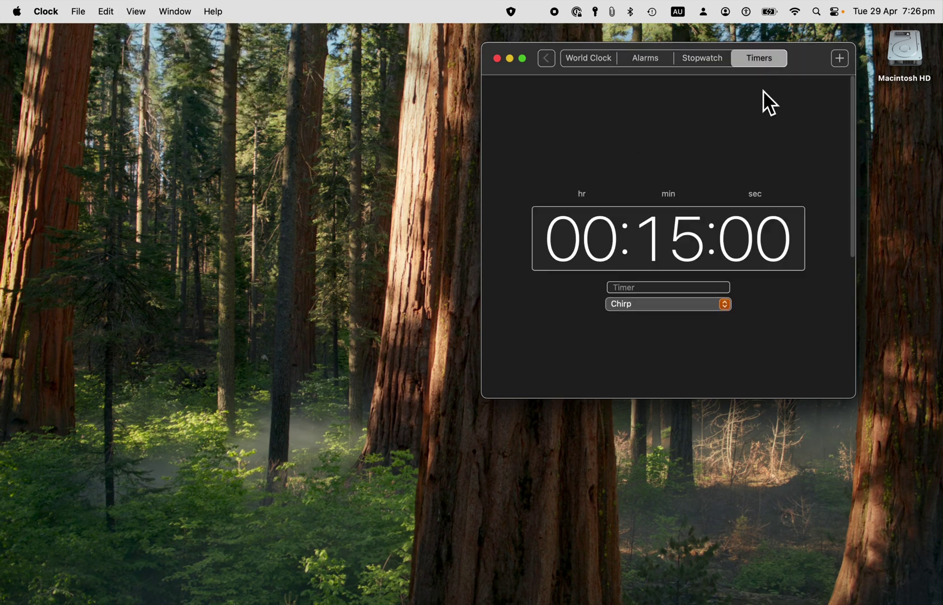
Step: Set the timer to 10 minutes, name it 'Turn off oven', and choose the Kettle sound
left_click(535, 250)
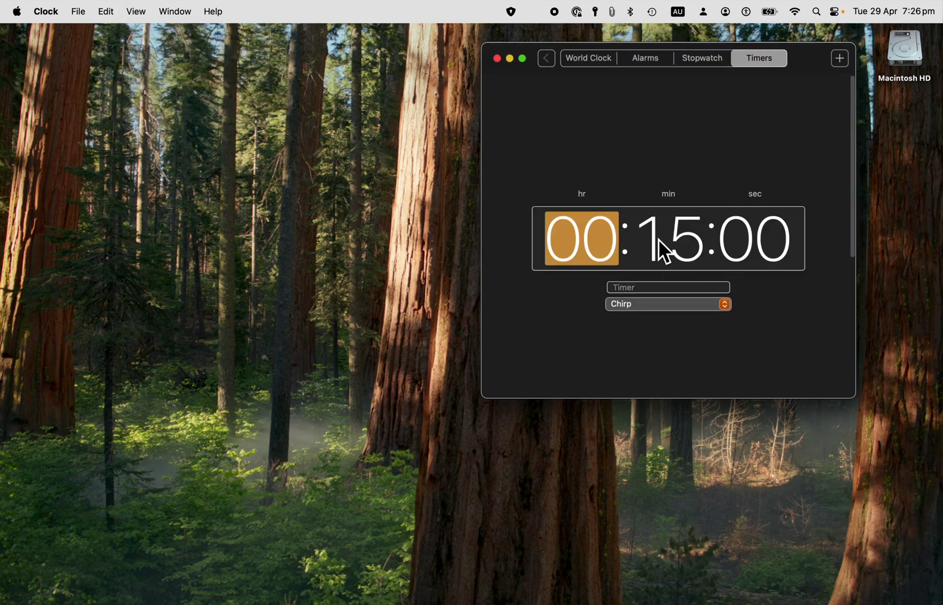
left_click(658, 239)
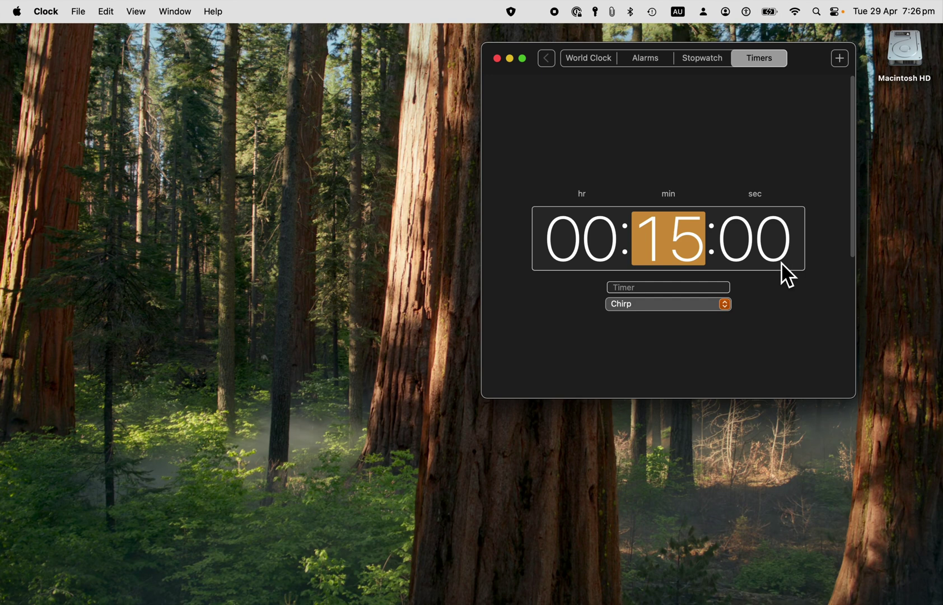
type("10")
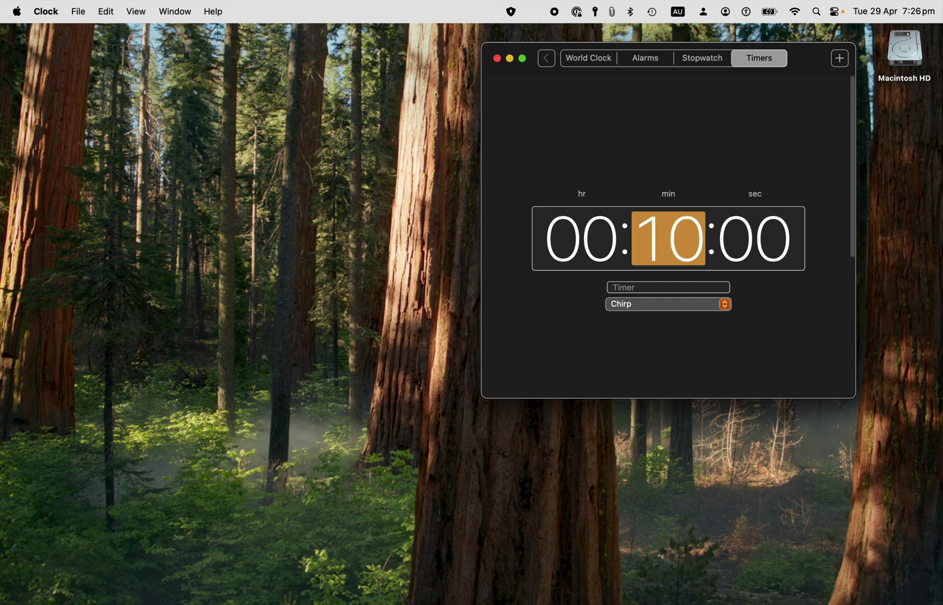
left_click(715, 289)
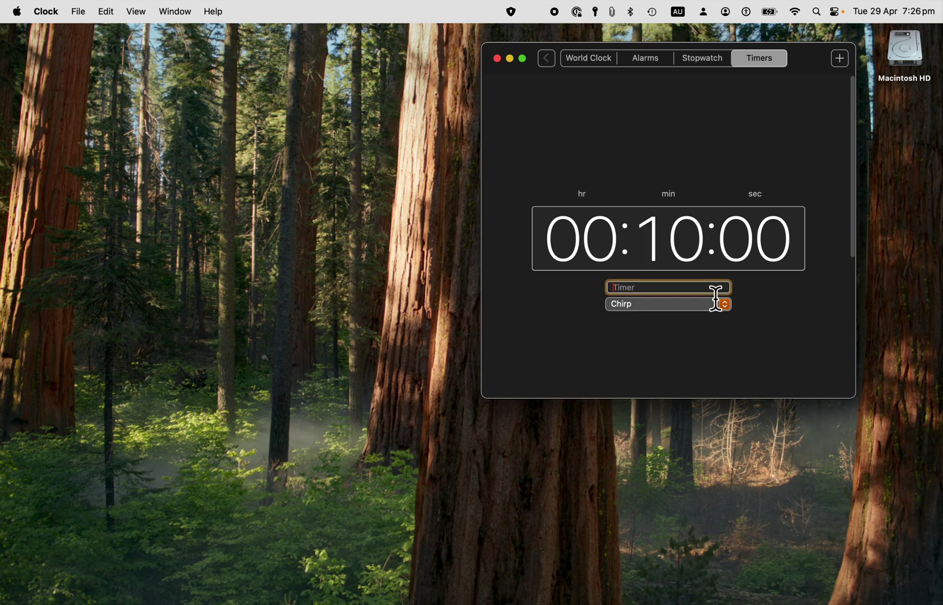
type("Turn off oven")
left_click(727, 307)
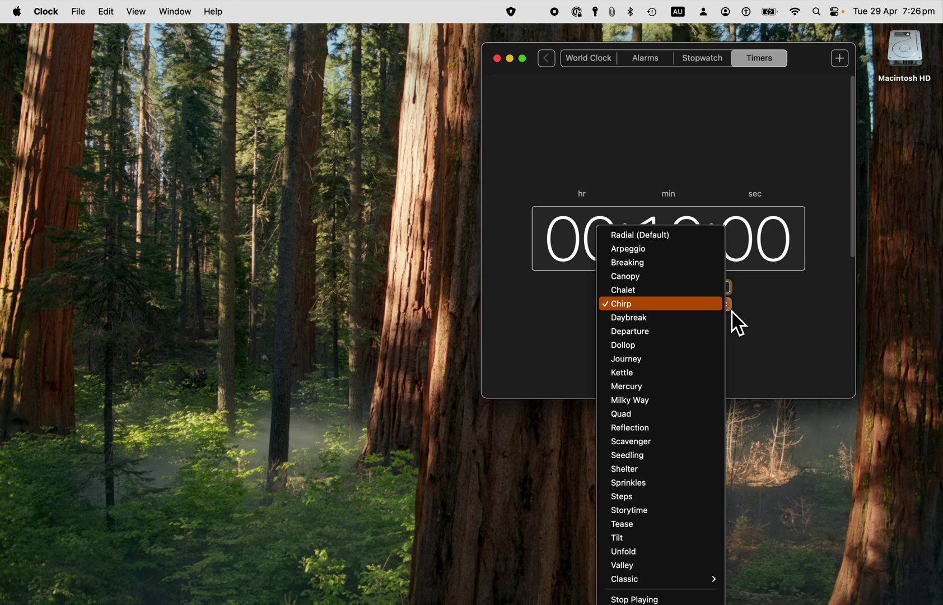
left_click(655, 373)
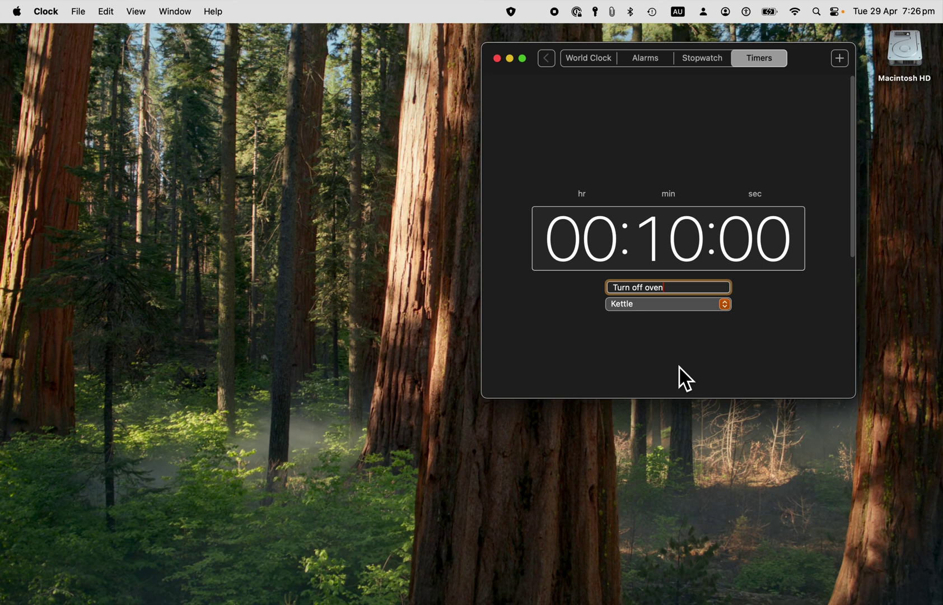
scroll(683, 379, "down", 3)
scroll(679, 378, "up", 3)
scroll(682, 370, "down", 2)
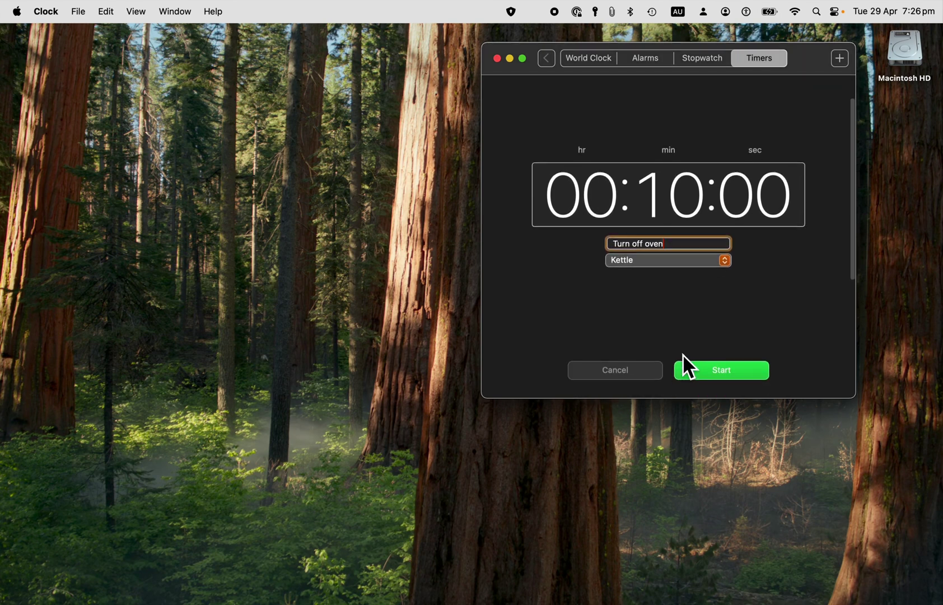
Step: Start the 10-minute countdown, pause, resume, and pause it again at 09:40
left_click(723, 371)
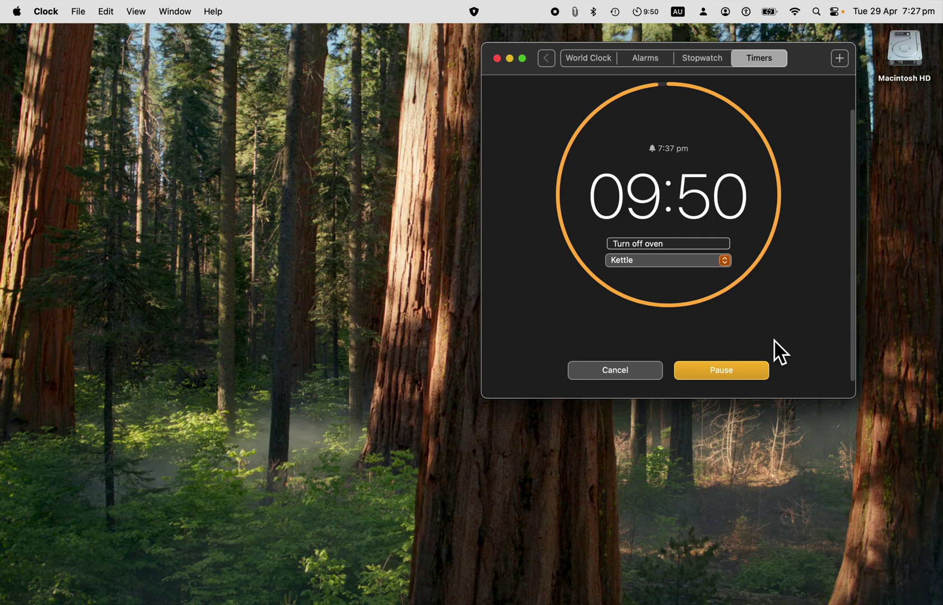
left_click(731, 372)
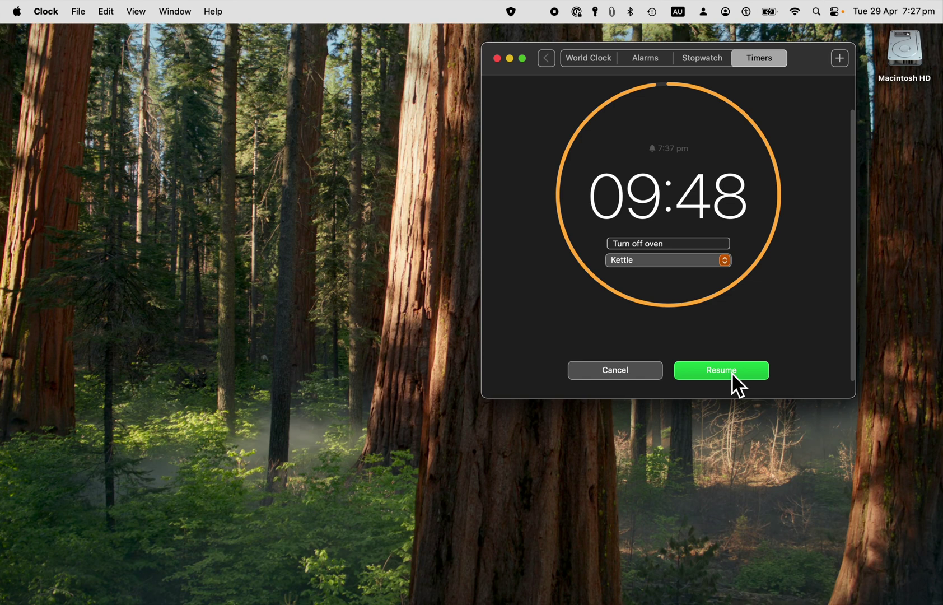
left_click(731, 371)
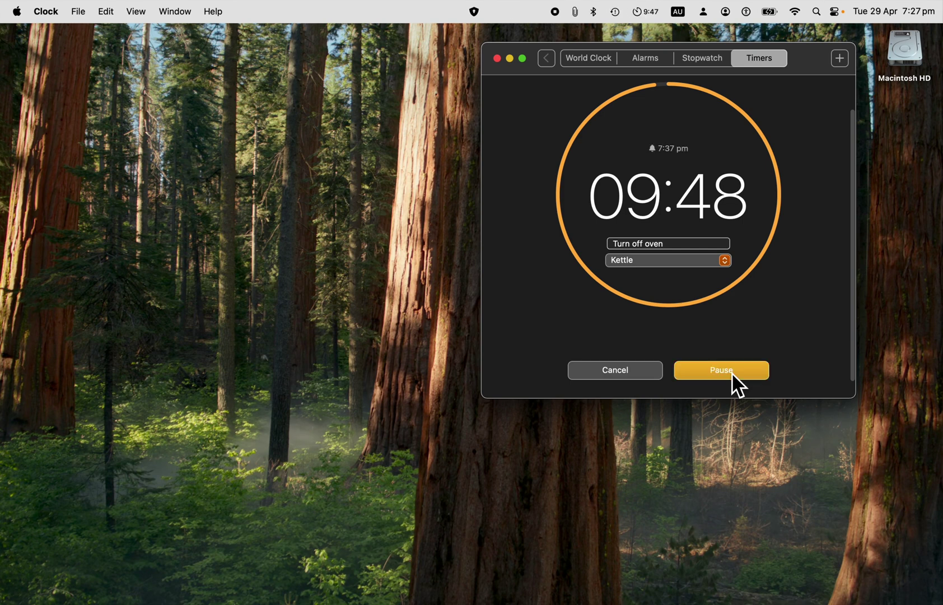
left_click(731, 372)
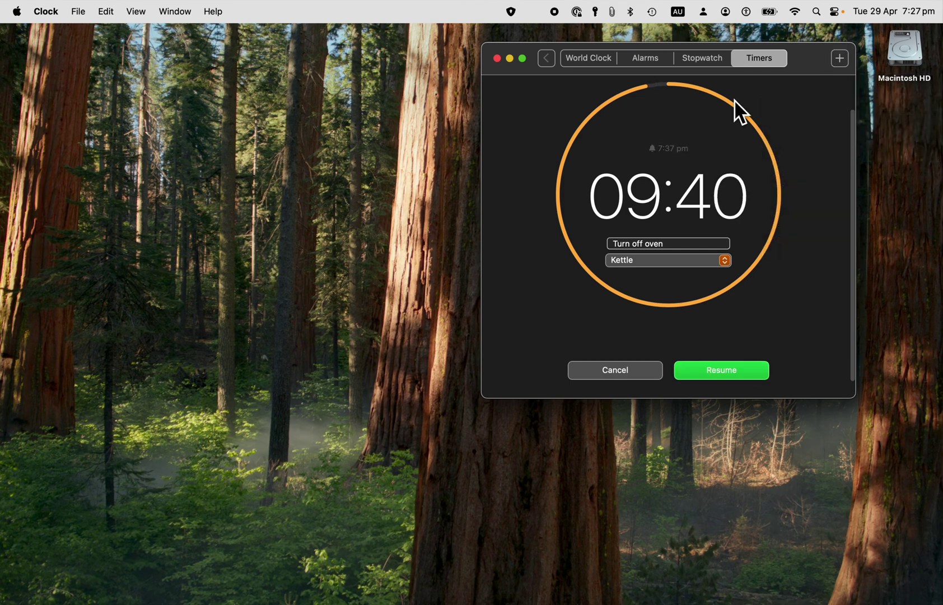
Step: Add a 5-minute preset timer from the + menu's Presets
left_click(841, 62)
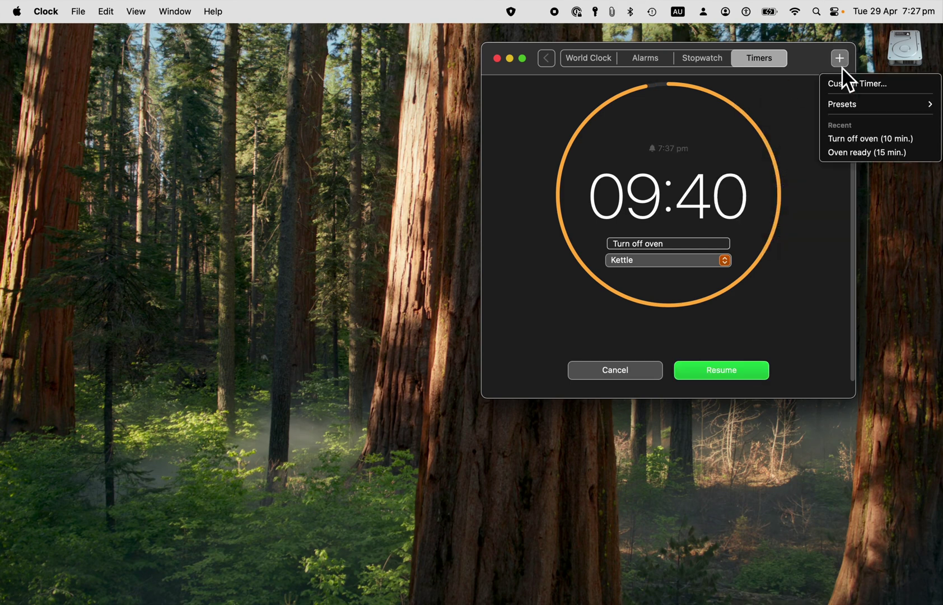
mouse_move(849, 110)
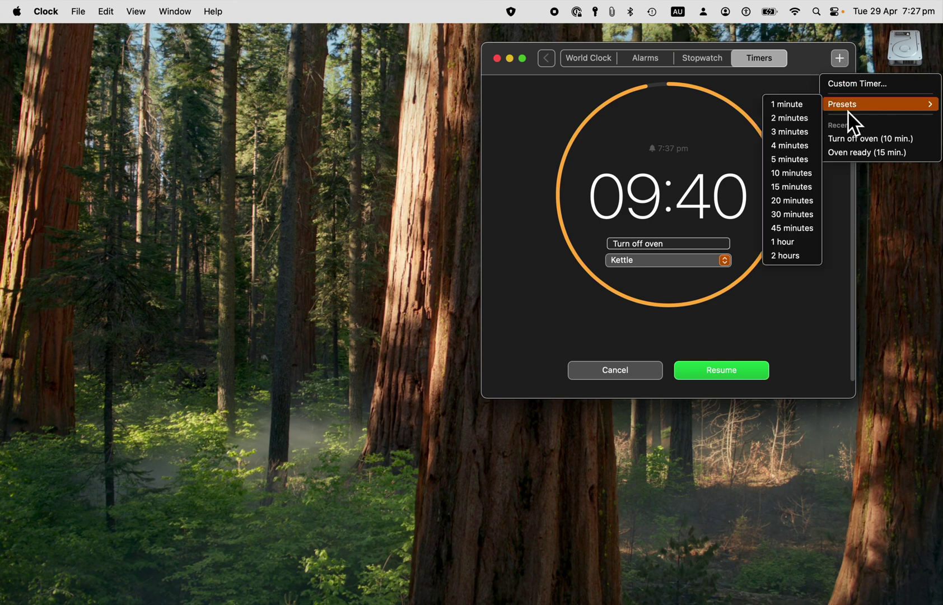
left_click(802, 162)
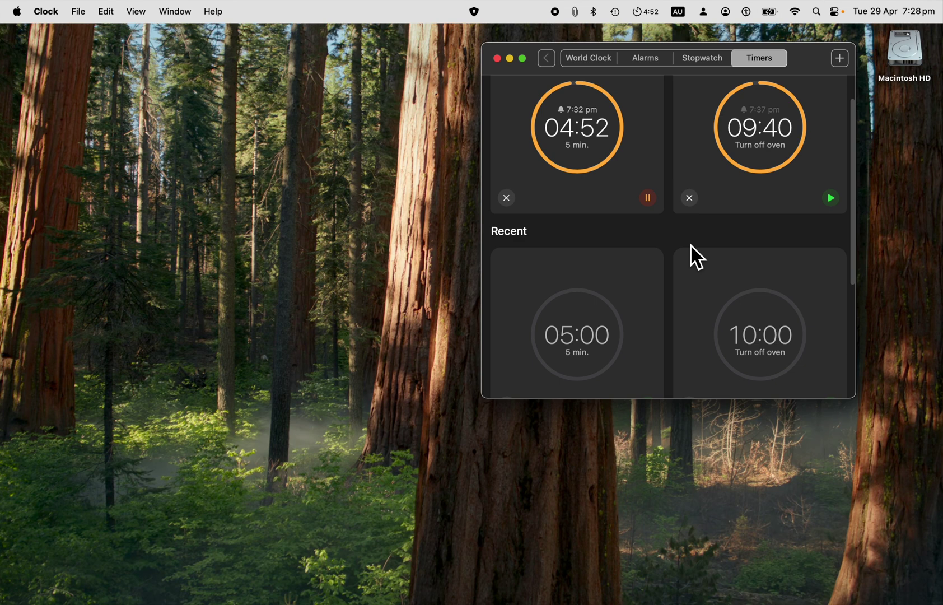
Step: Delete the paused Turn off oven timer, leaving the 5-minute timer running in the Timers view
left_click(834, 204)
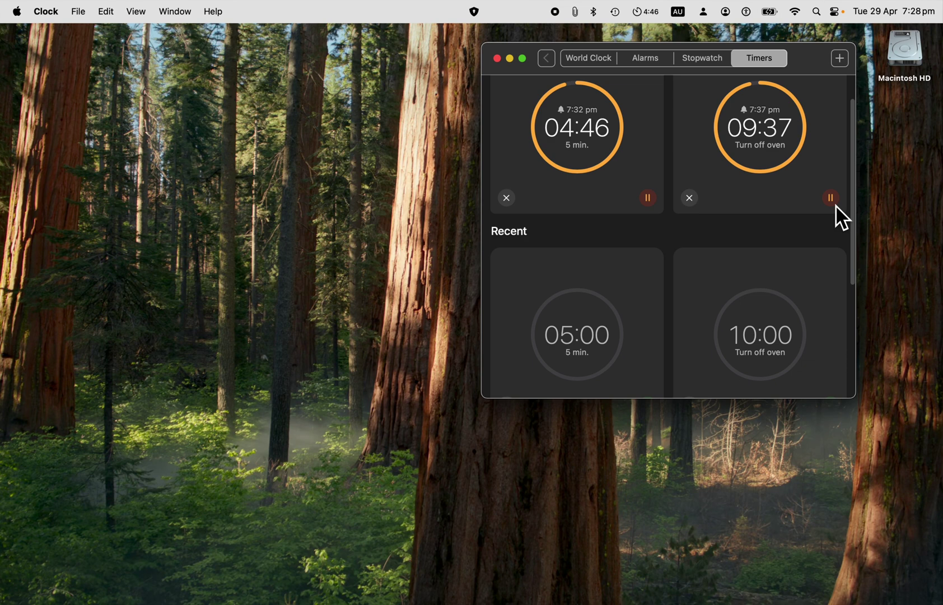
left_click(834, 204)
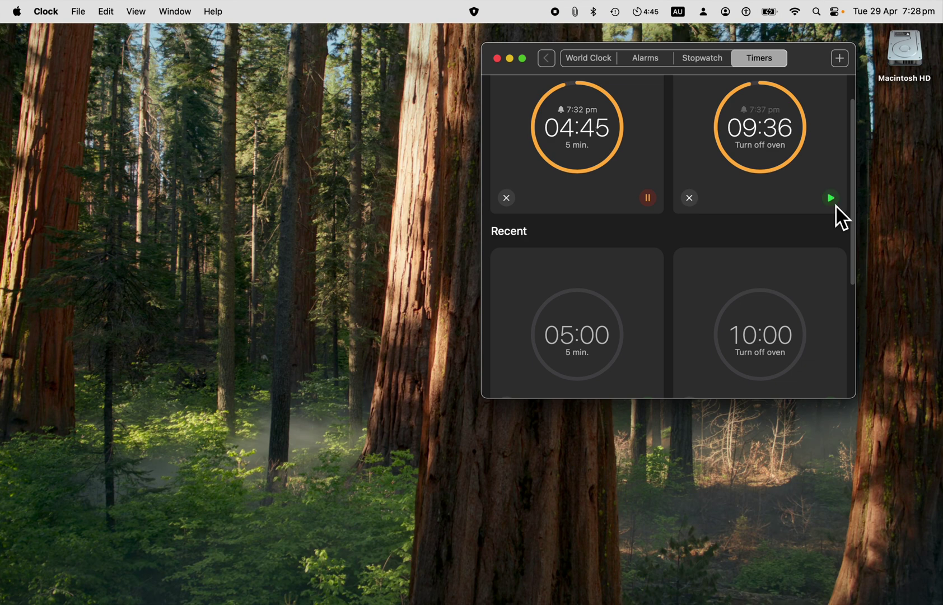
left_click(689, 198)
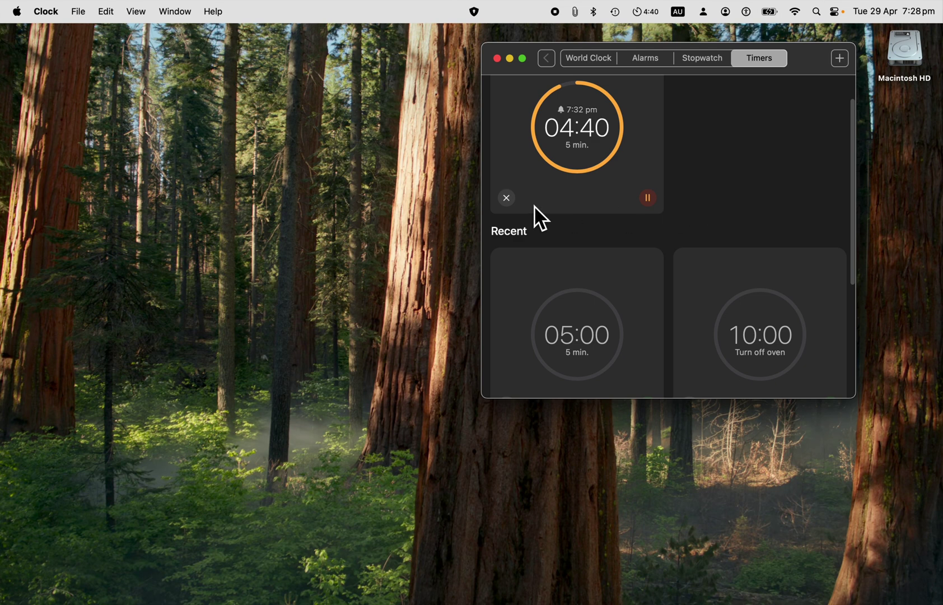
left_click(701, 63)
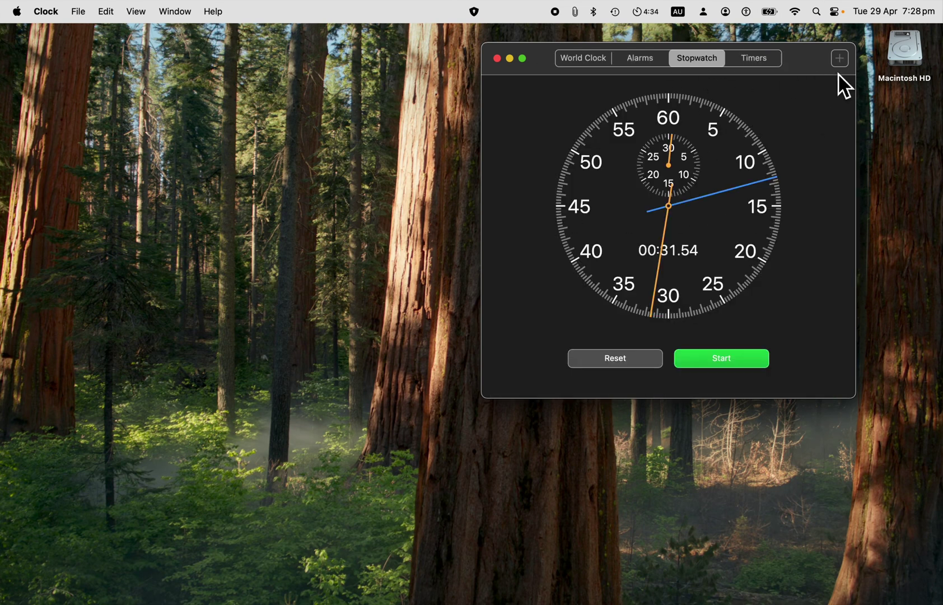
left_click(755, 60)
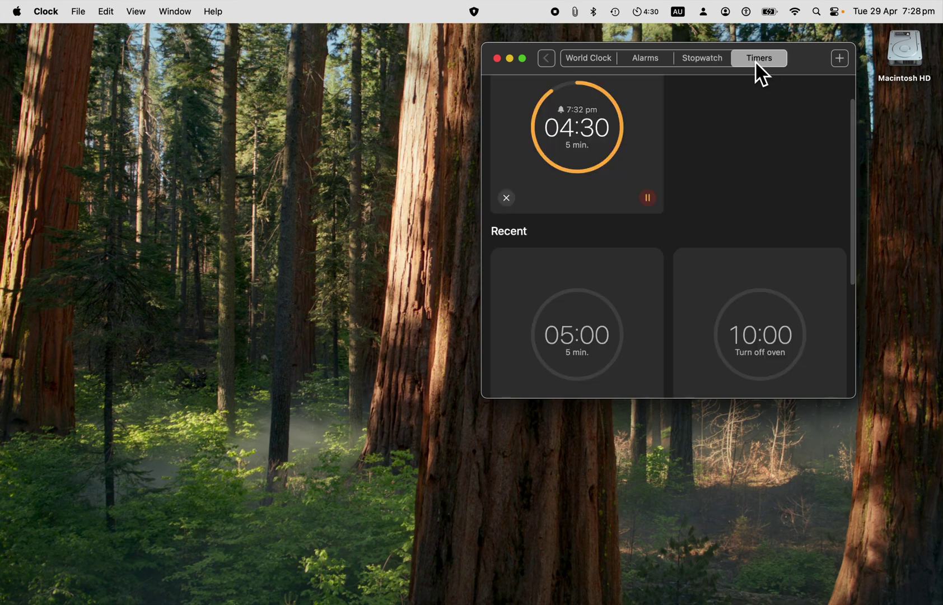